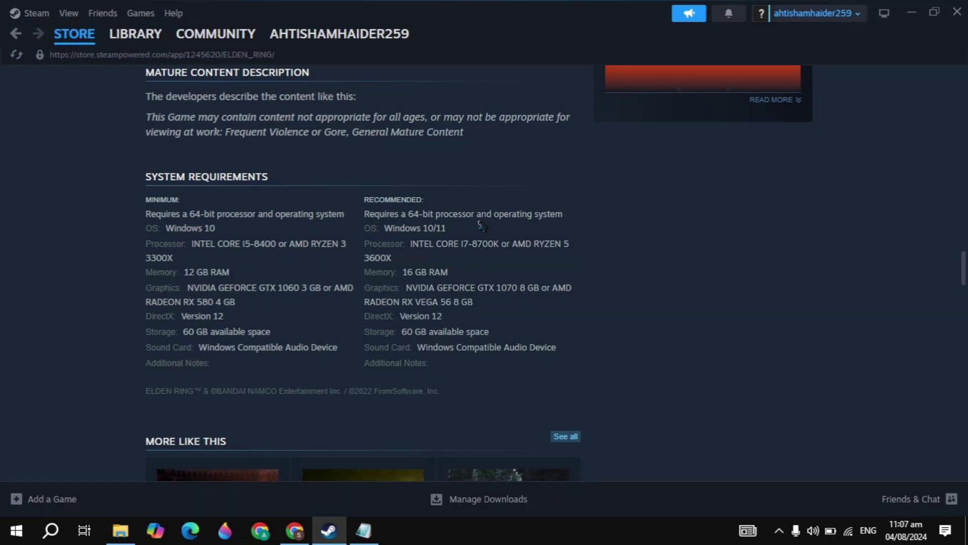
- Switch from the Elden Ring store page to the Steam Library home
click(145, 43)
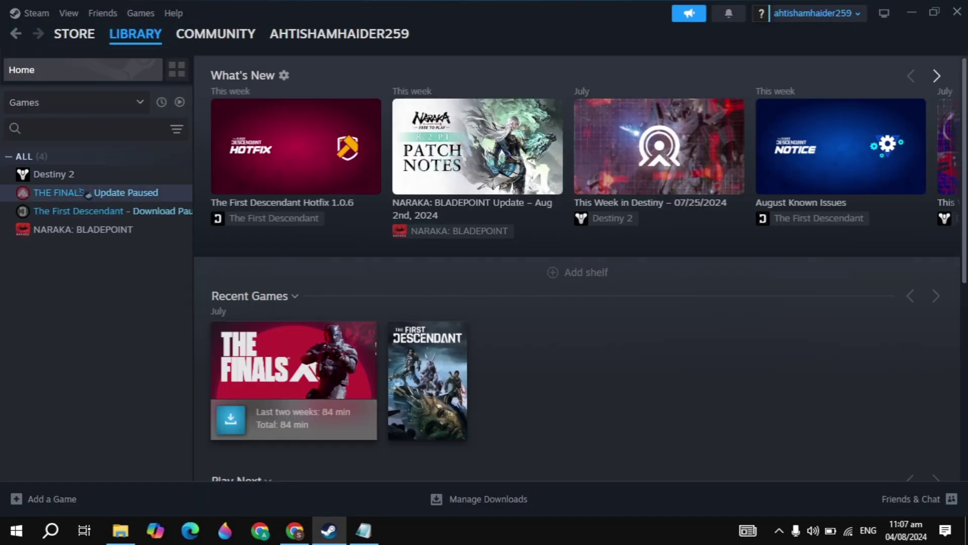
- Check THE FINALS' Updates properties, close them, and minimize Steam
click(95, 200)
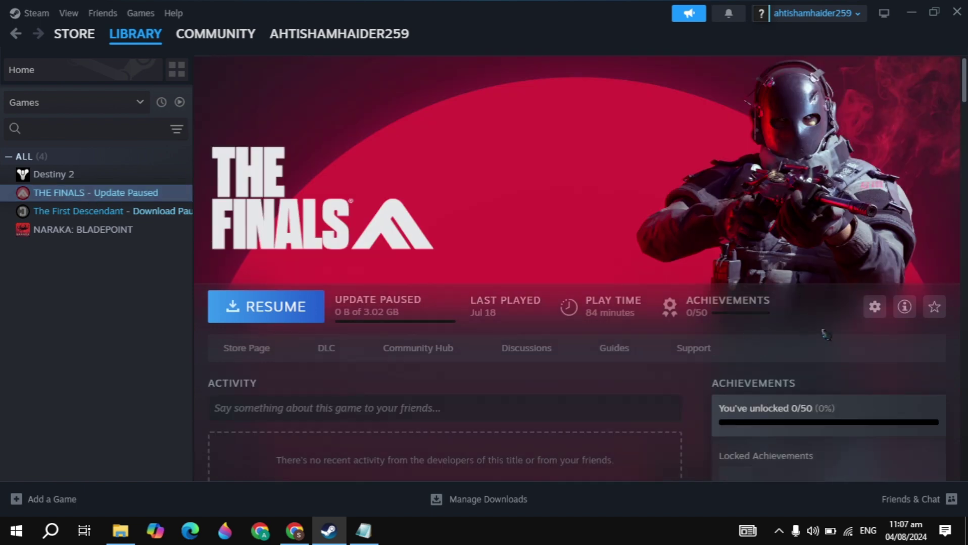
click(874, 306)
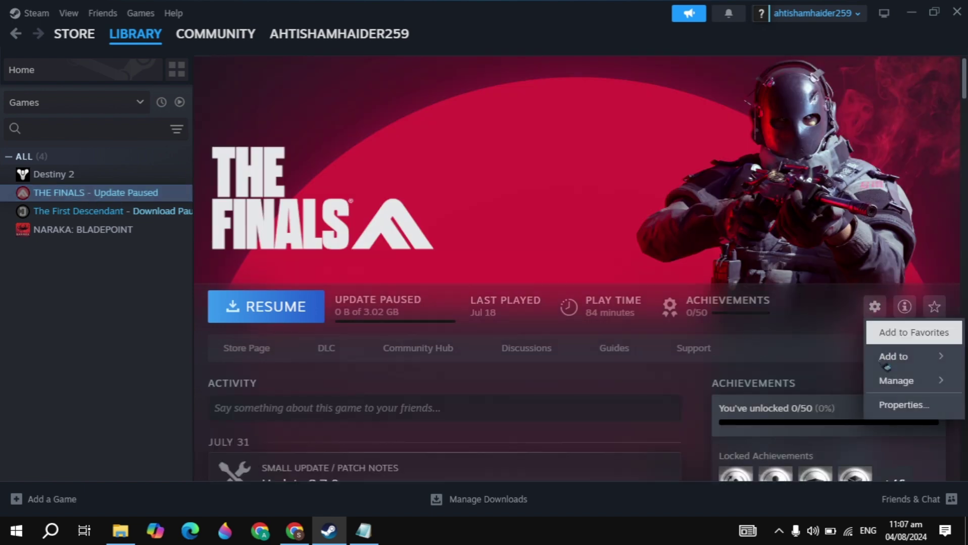
click(892, 406)
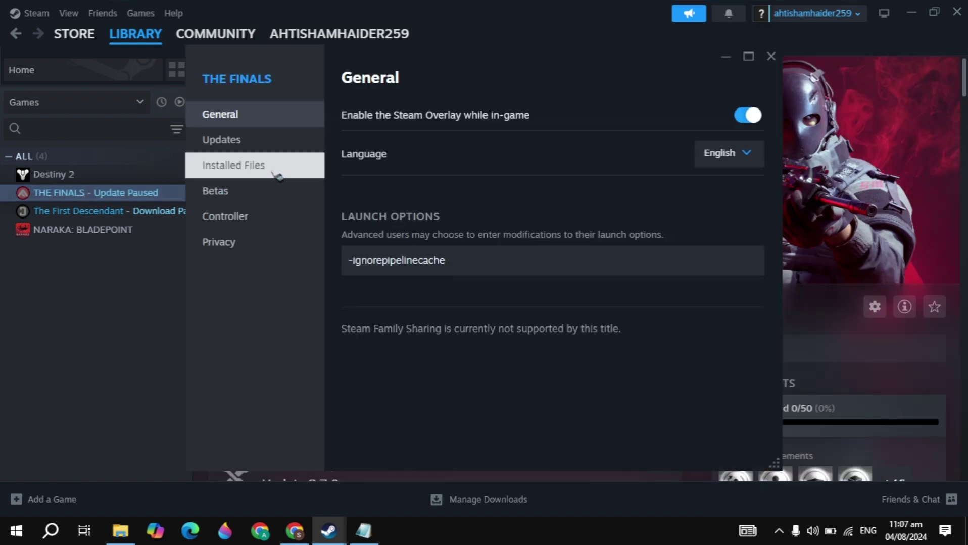
click(240, 146)
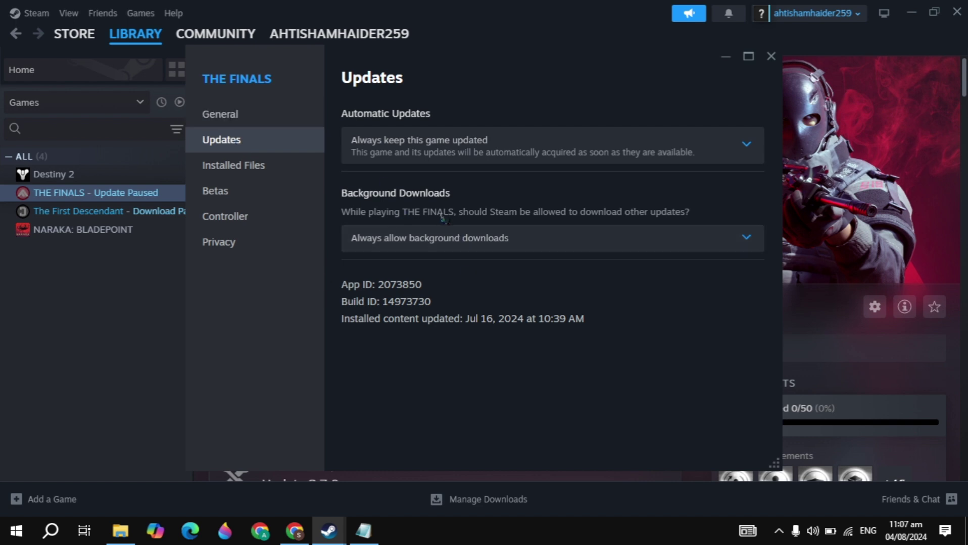
click(771, 56)
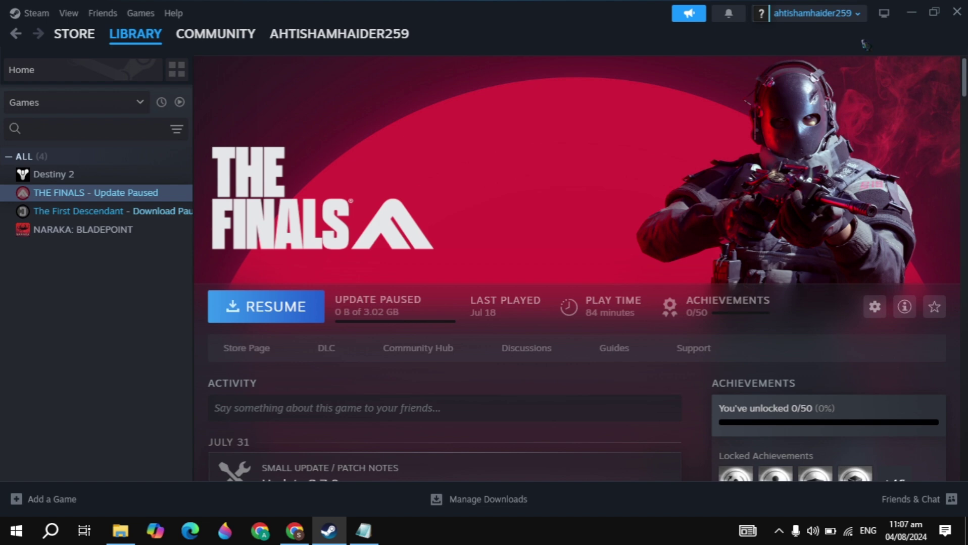
click(911, 12)
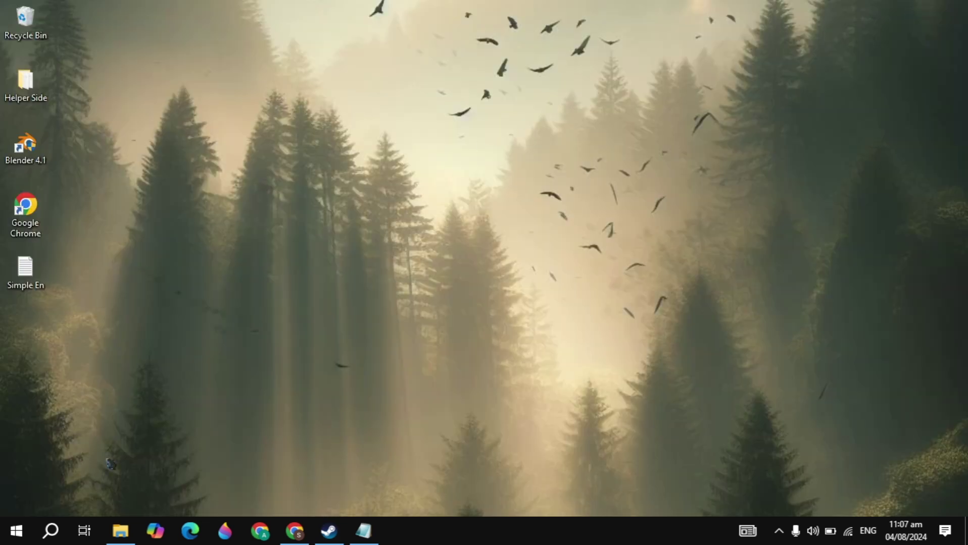
- Launch Device Manager via a 'device' search, maximize it, select Display adapters, then minimize it
click(62, 540)
text(device)
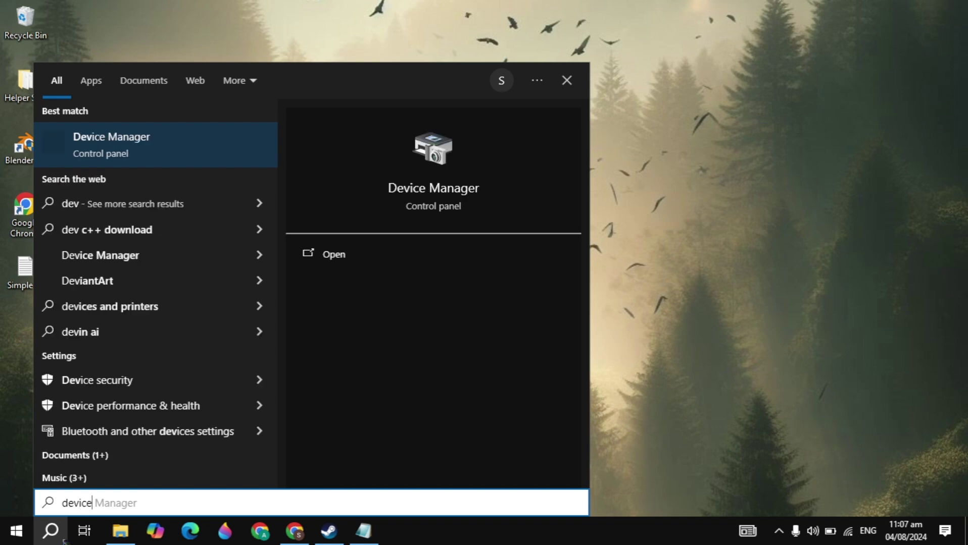
key(Return)
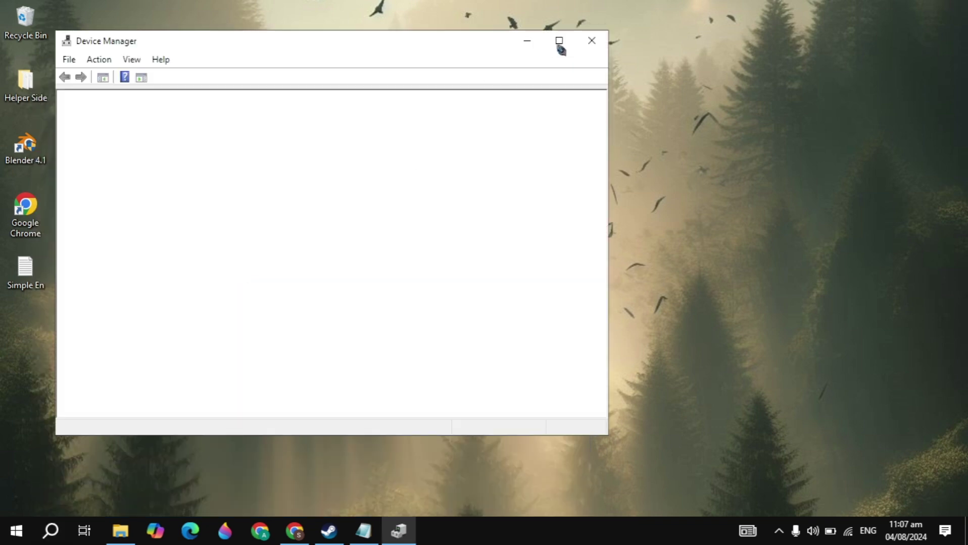
click(559, 42)
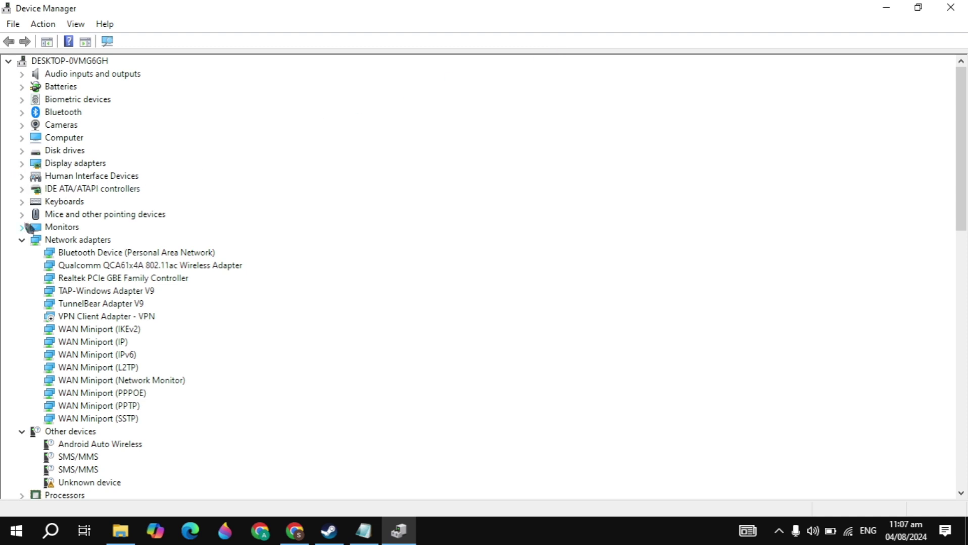
click(63, 165)
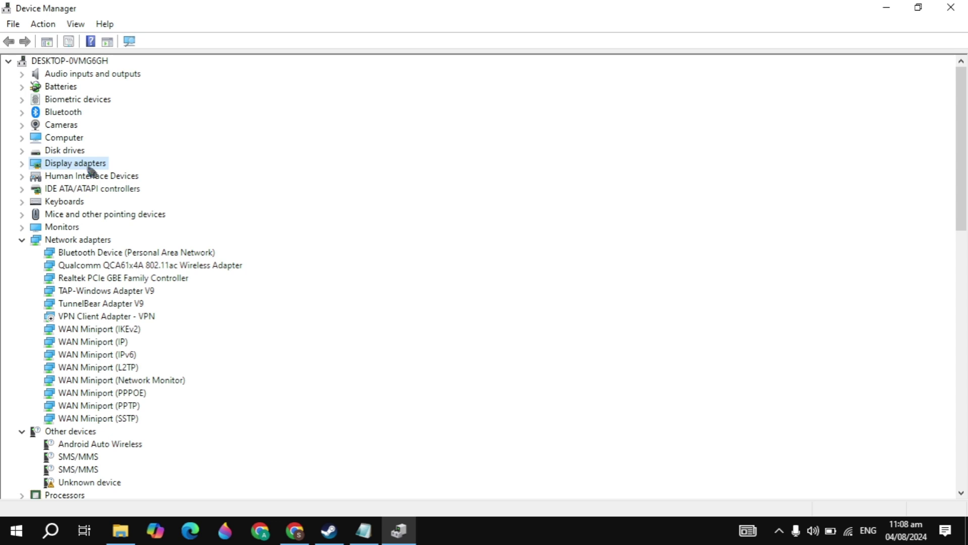
click(885, 8)
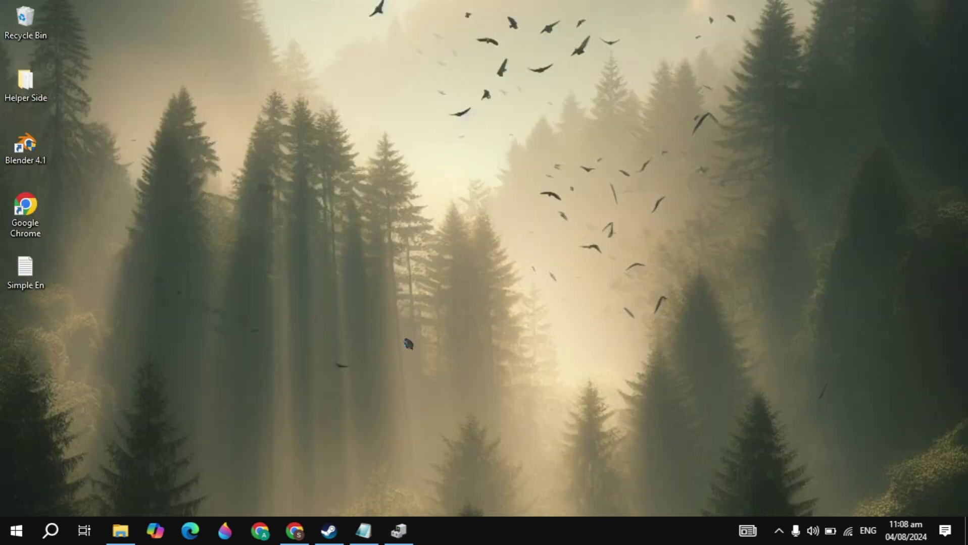
- Open Task Manager from the taskbar and scroll through the running processes
right_click(482, 541)
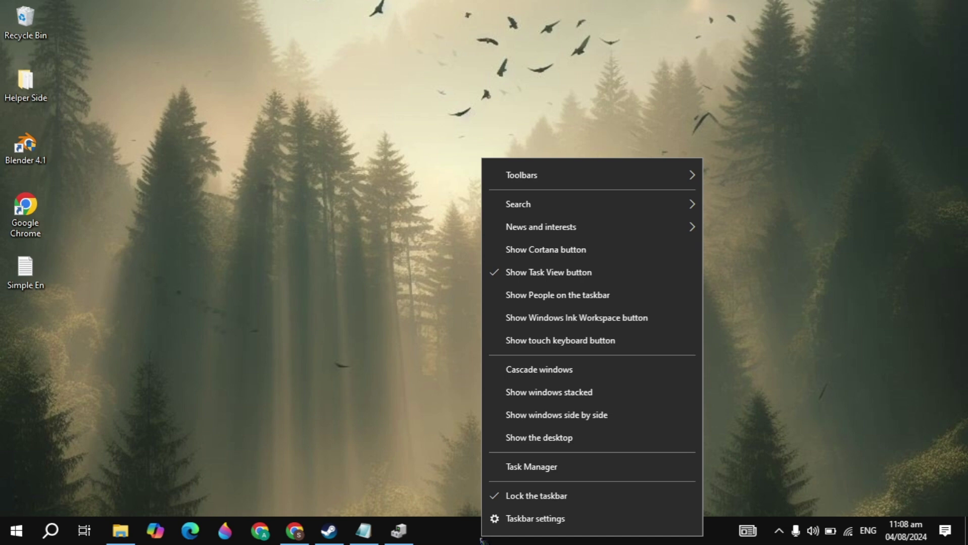
click(570, 468)
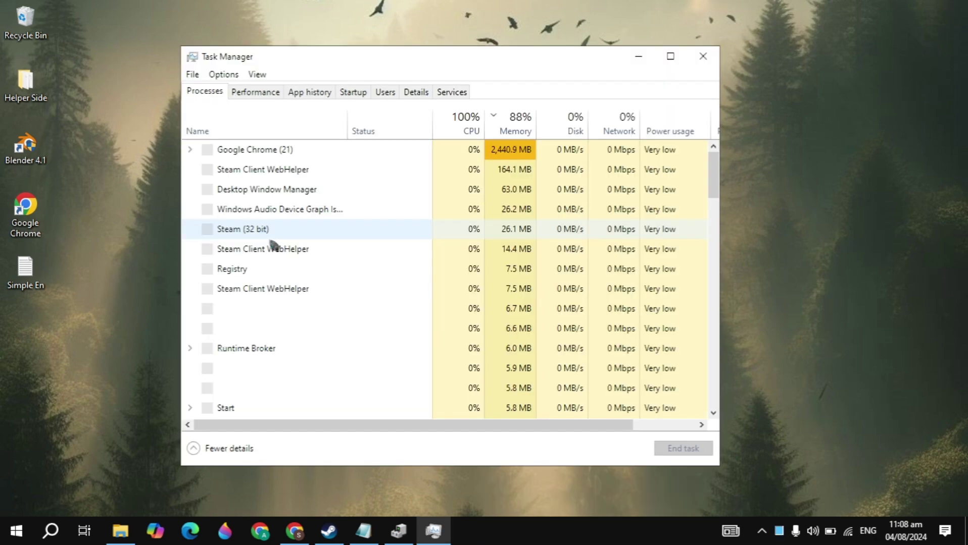
scroll(273, 245, down, 5)
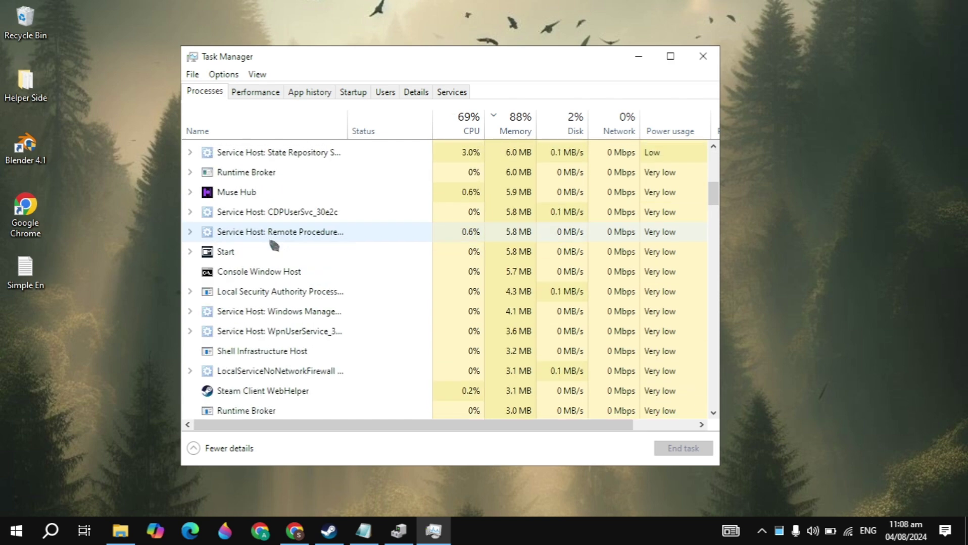
scroll(277, 320, down, 3)
scroll(277, 321, up, 2)
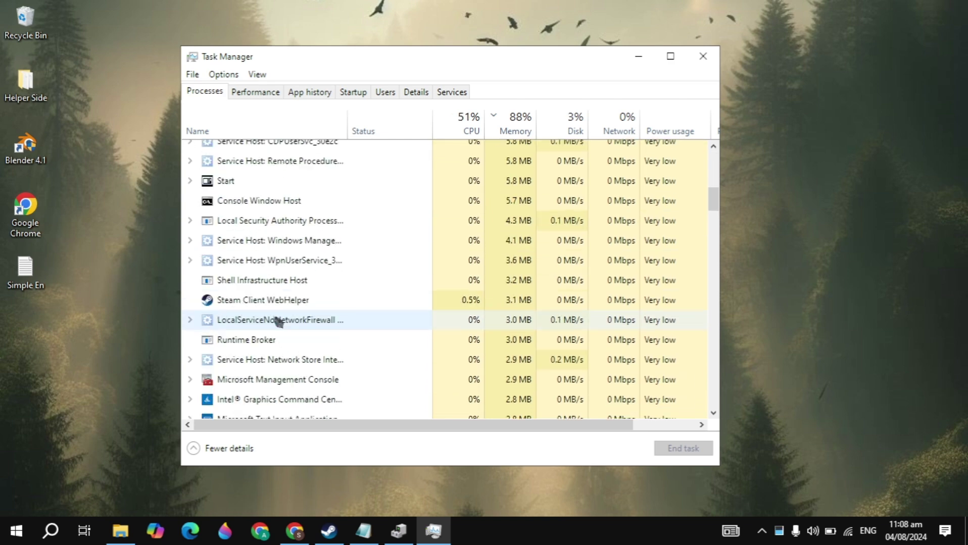
scroll(293, 268, up, 5)
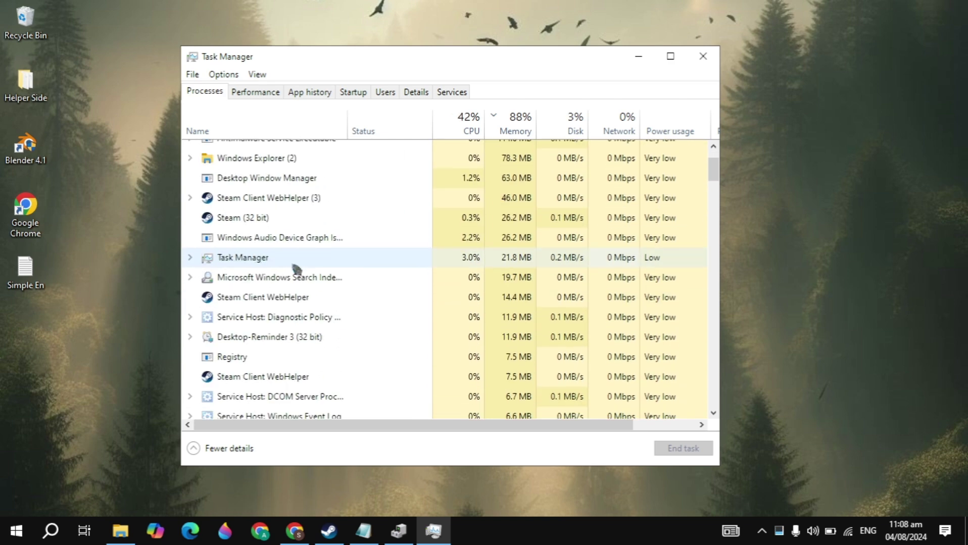
scroll(297, 269, up, 2)
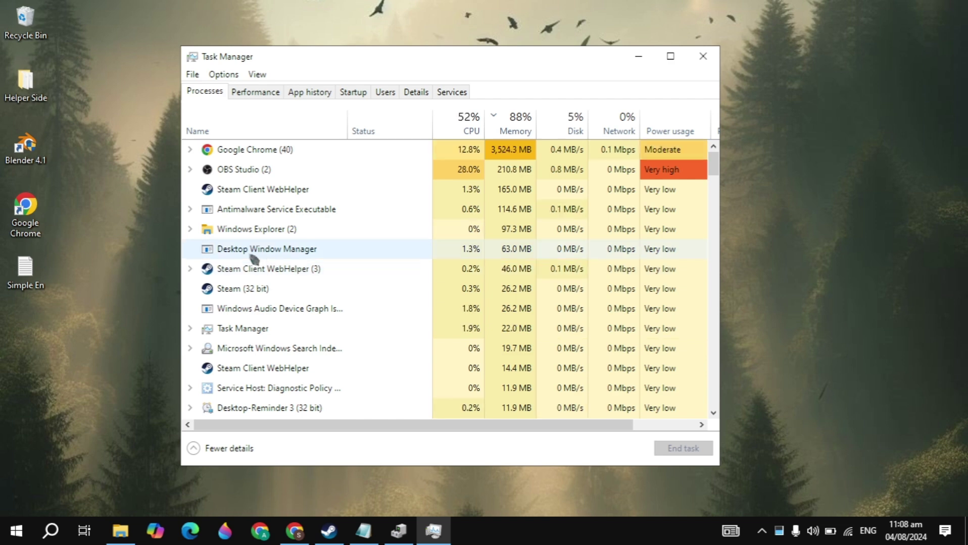
- Inspect Google Chrome's process actions without ending it, then view the Startup apps
right_click(282, 154)
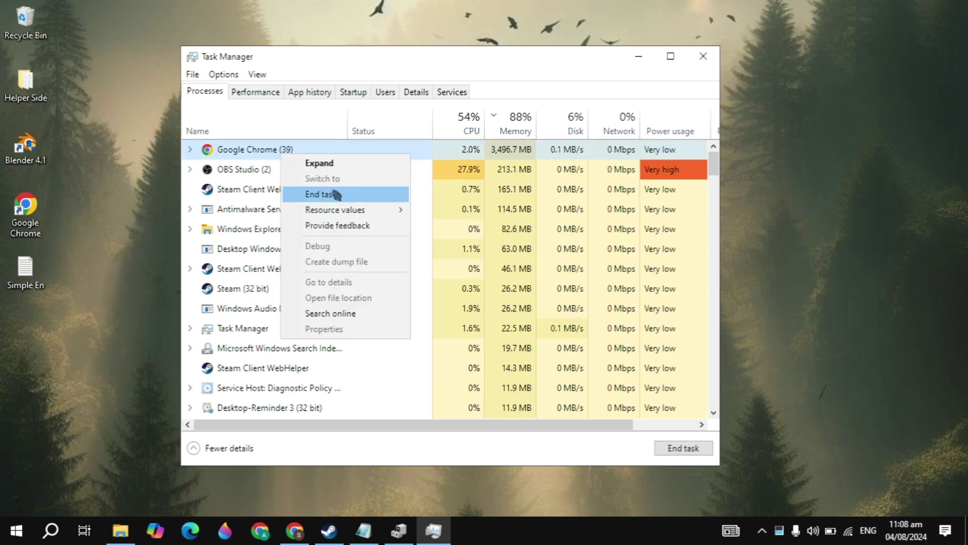
click(389, 119)
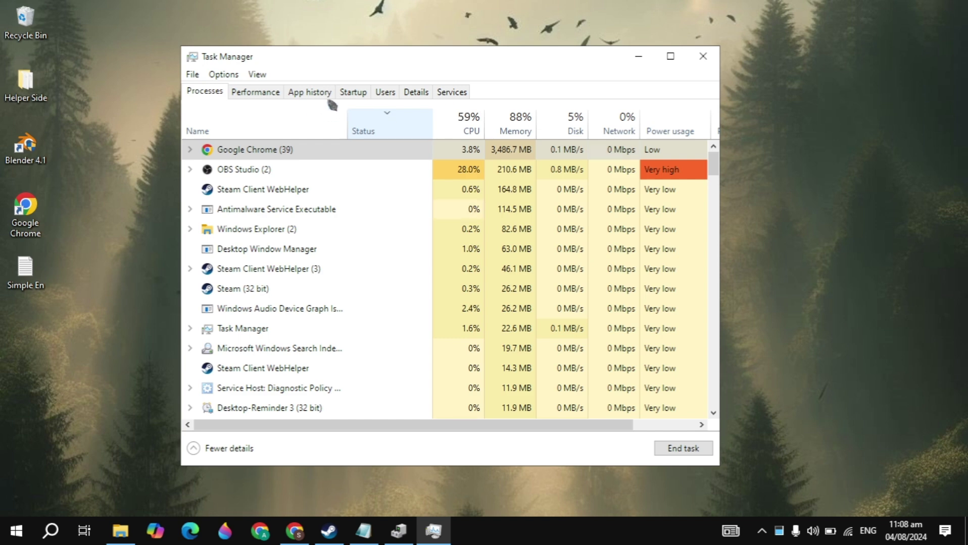
click(356, 96)
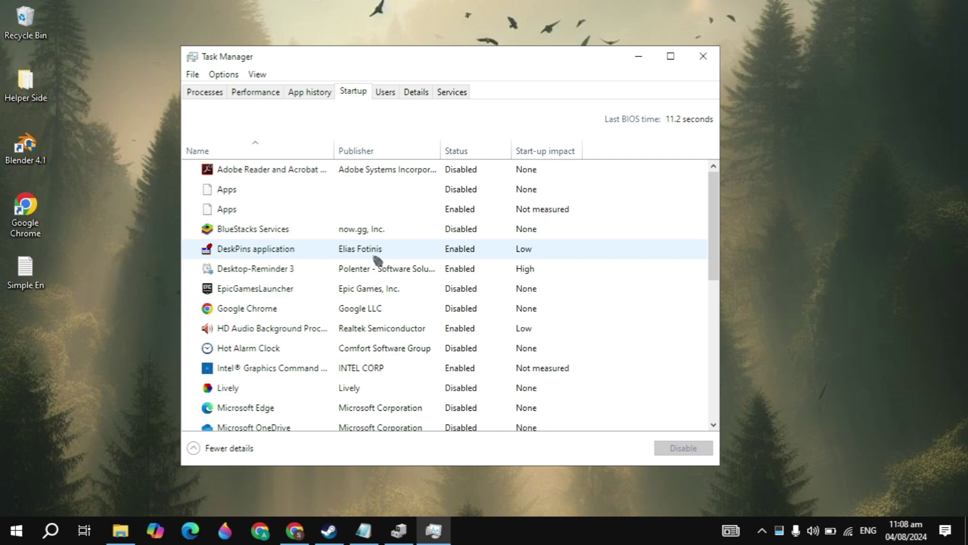
- Inspect the DeskPins and Desktop-Reminder 3 startup entries without changes, scrolling the list
right_click(302, 259)
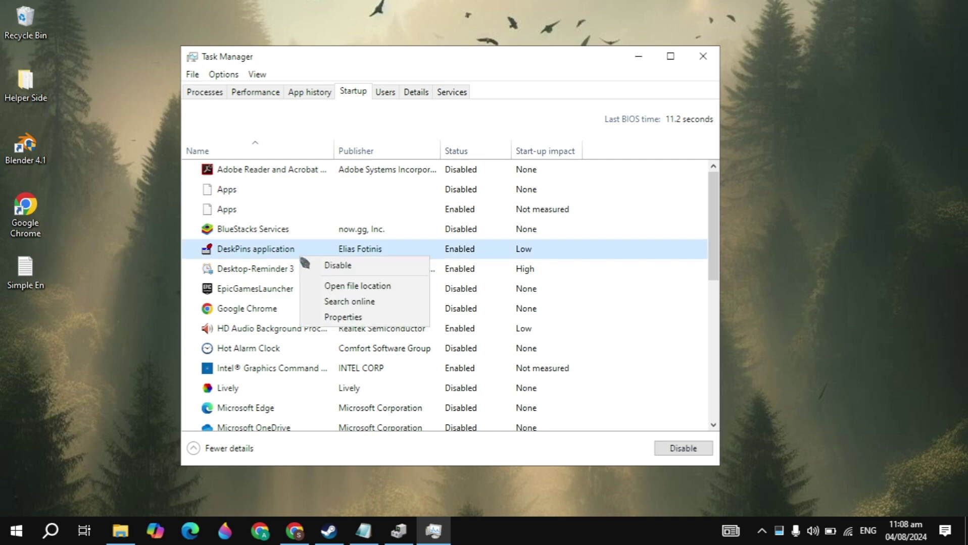
click(416, 254)
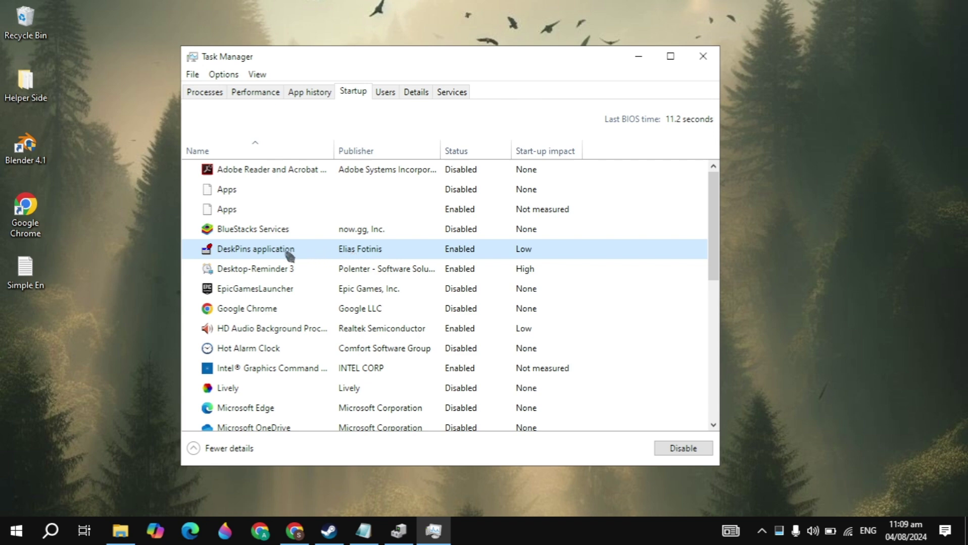
right_click(368, 271)
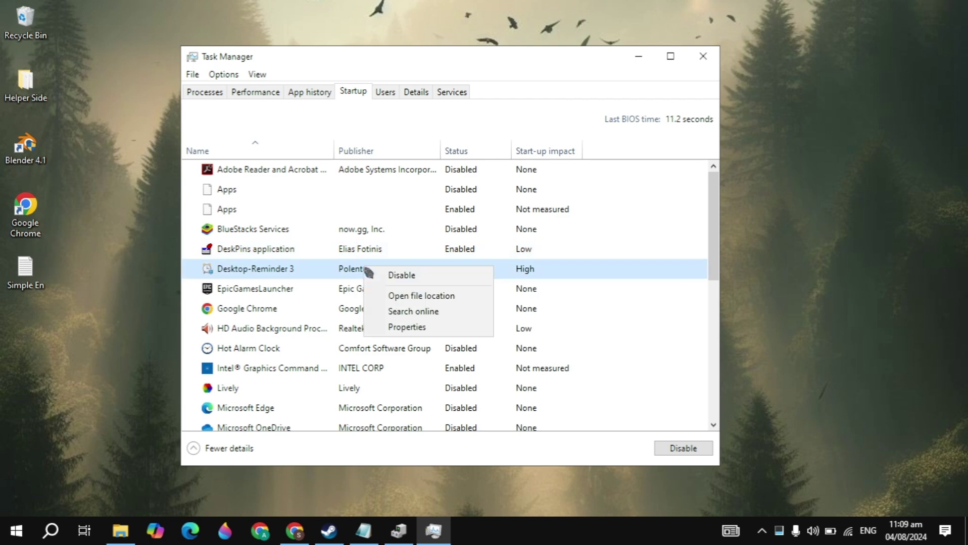
click(329, 273)
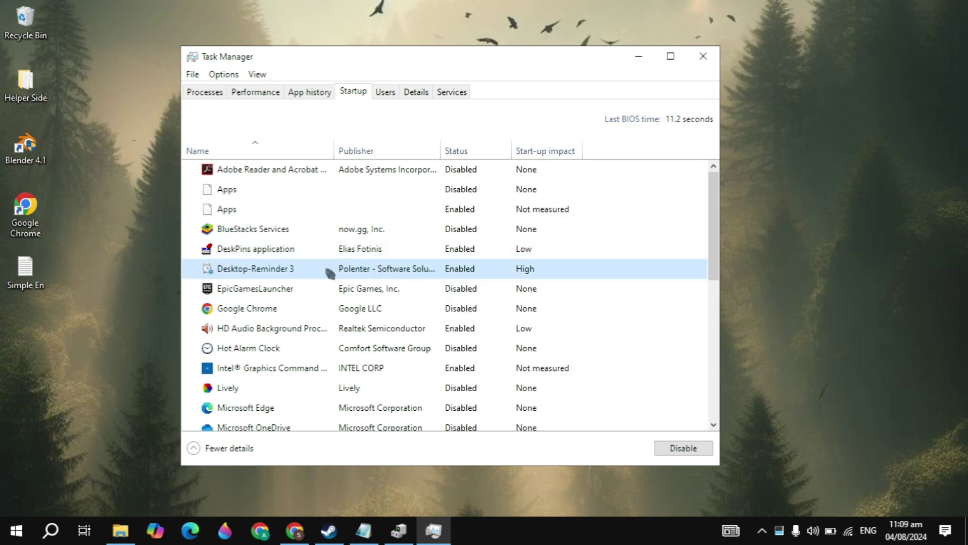
scroll(320, 287, down, 4)
scroll(322, 293, up, 3)
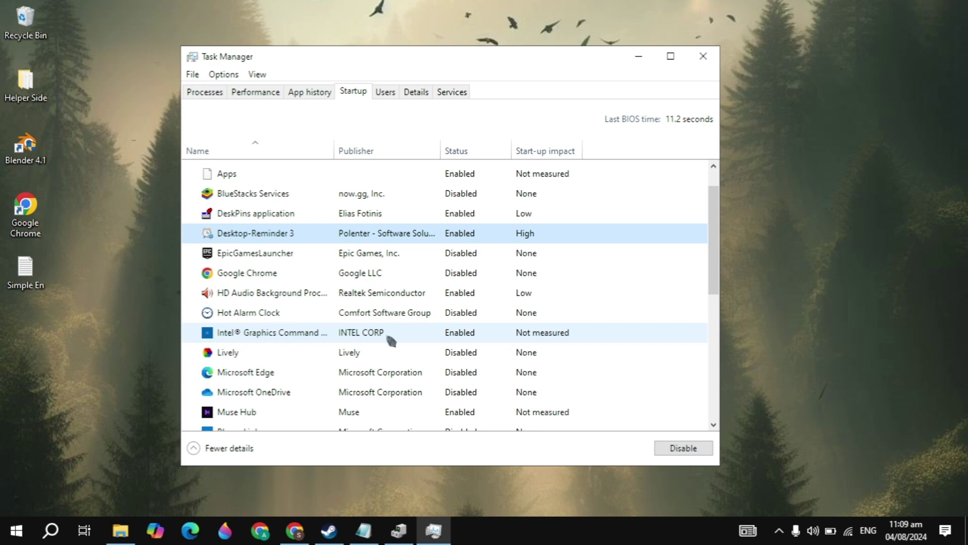
scroll(389, 339, down, 4)
- Close Task Manager and open THE FINALS' install folder via Steam's Installed Files Browse
click(703, 57)
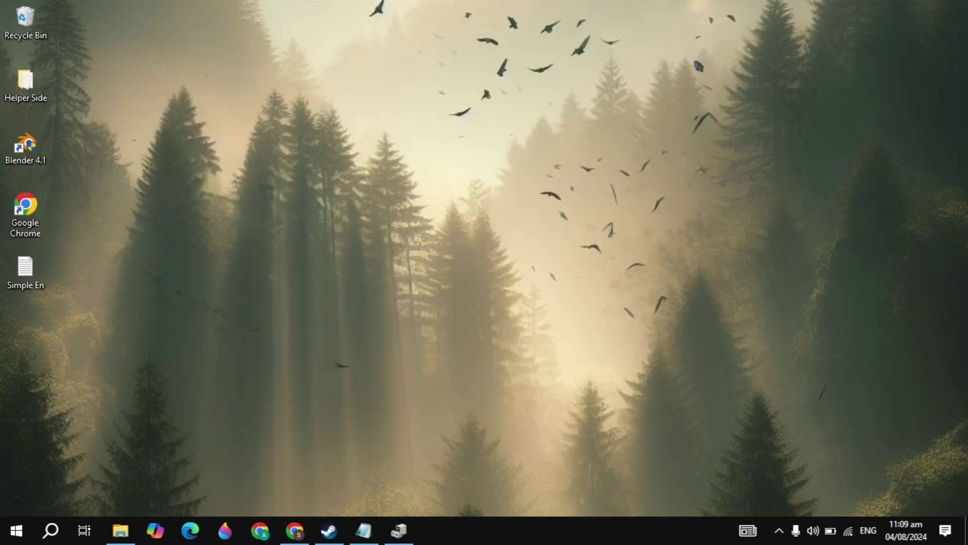
click(329, 530)
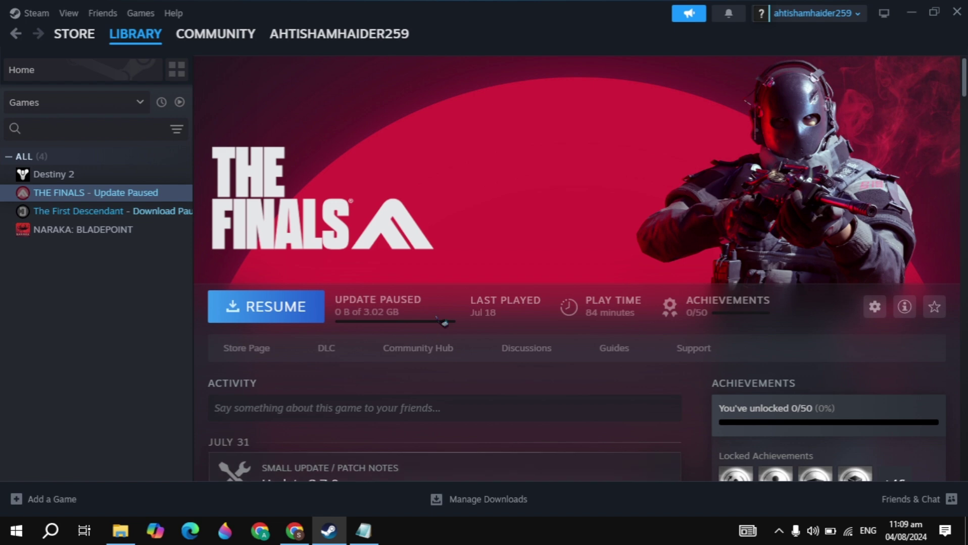
click(875, 307)
click(886, 406)
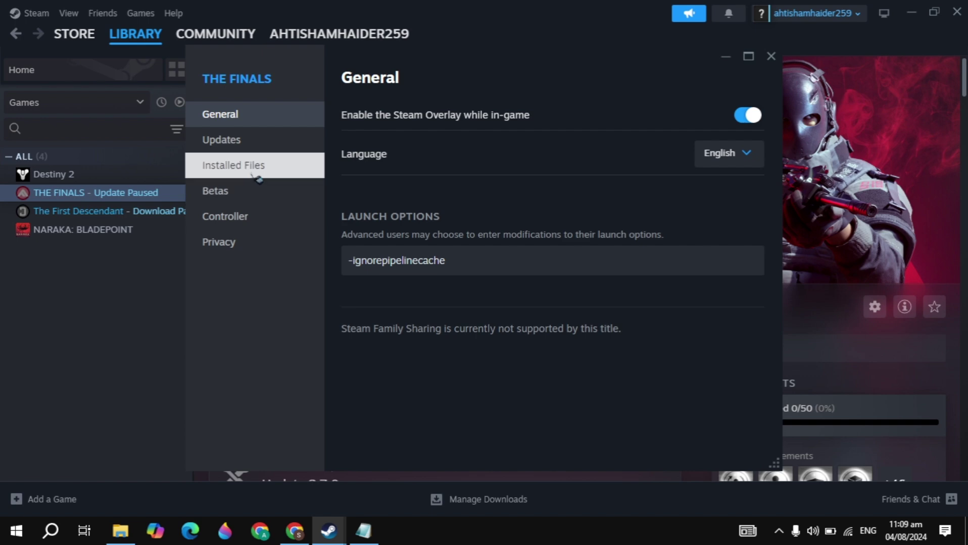
click(257, 178)
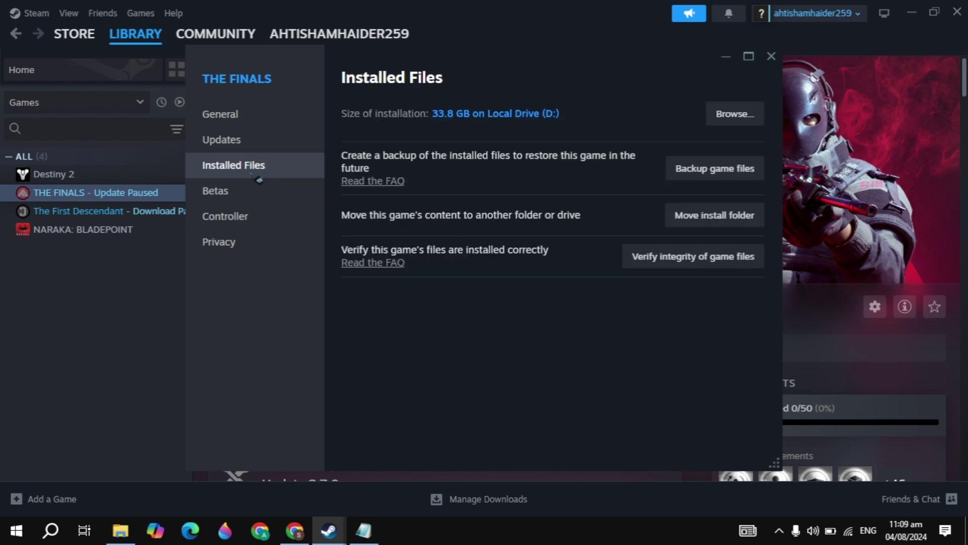
click(744, 122)
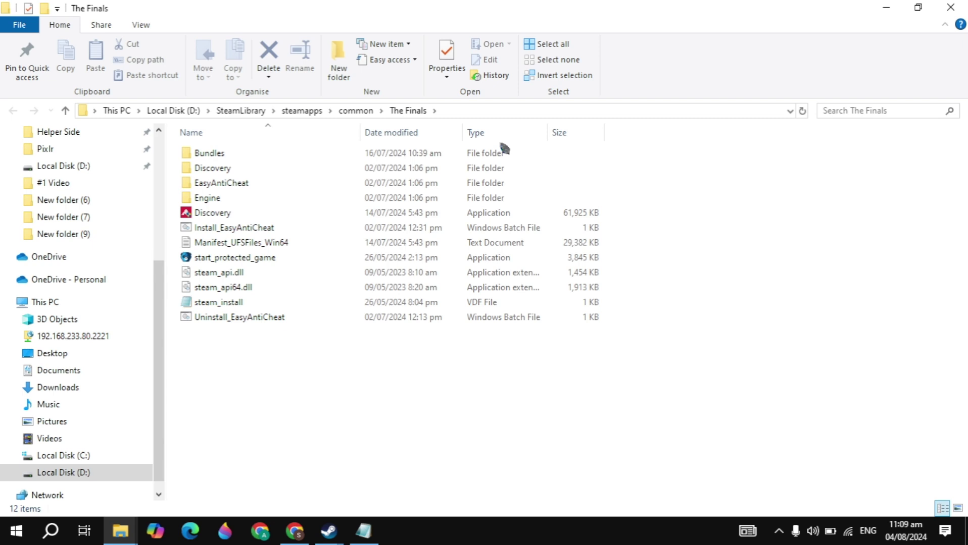
- Set Discovery to Windows 8 compatibility mode, apply it, and close the game folder
right_click(244, 215)
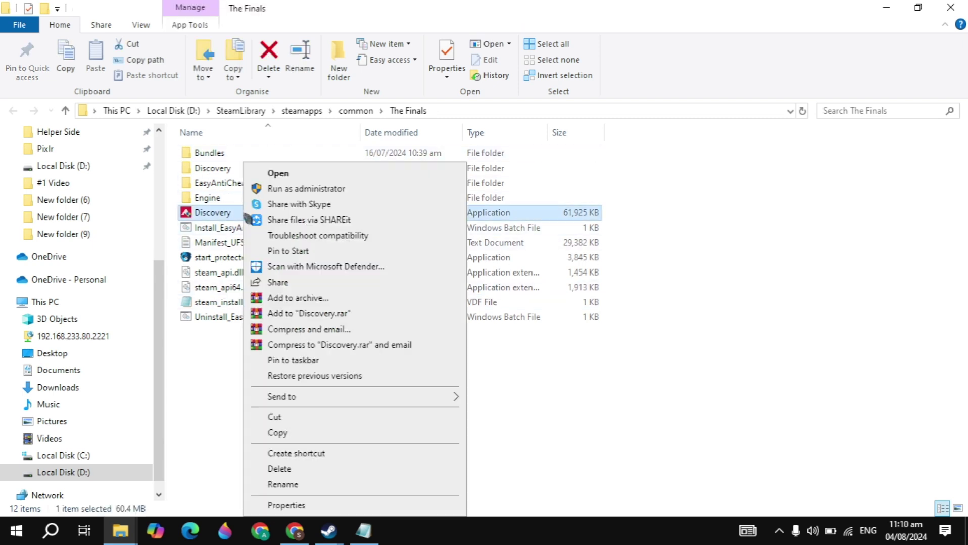
click(314, 508)
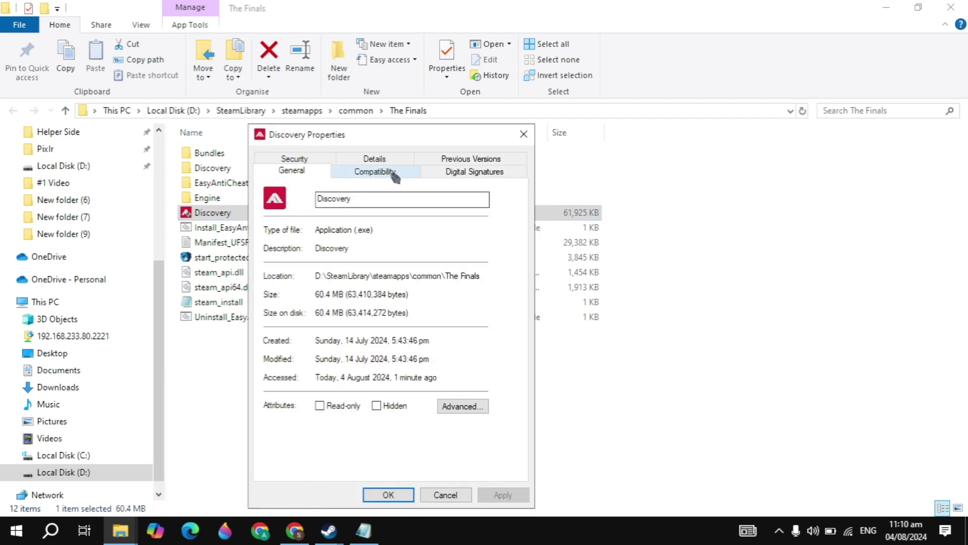
click(388, 174)
click(275, 268)
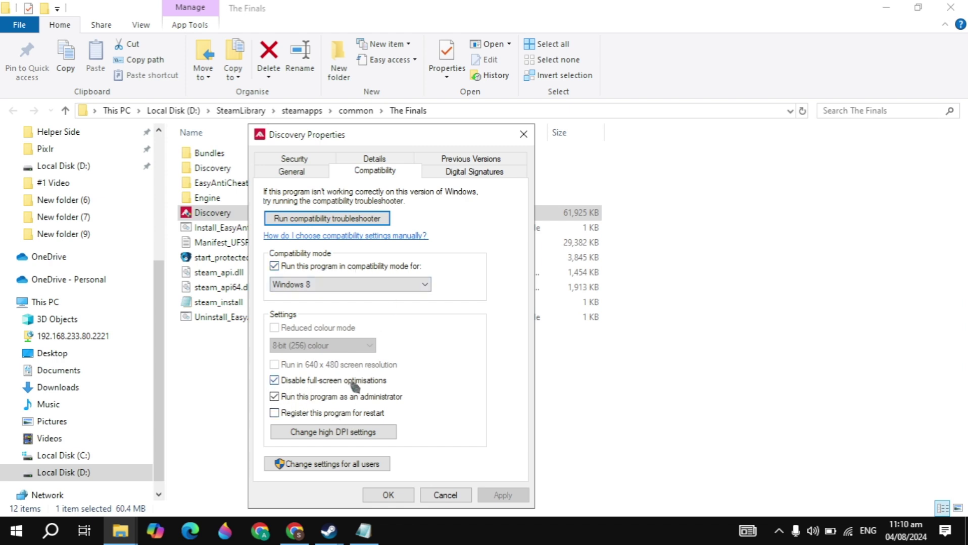
click(350, 286)
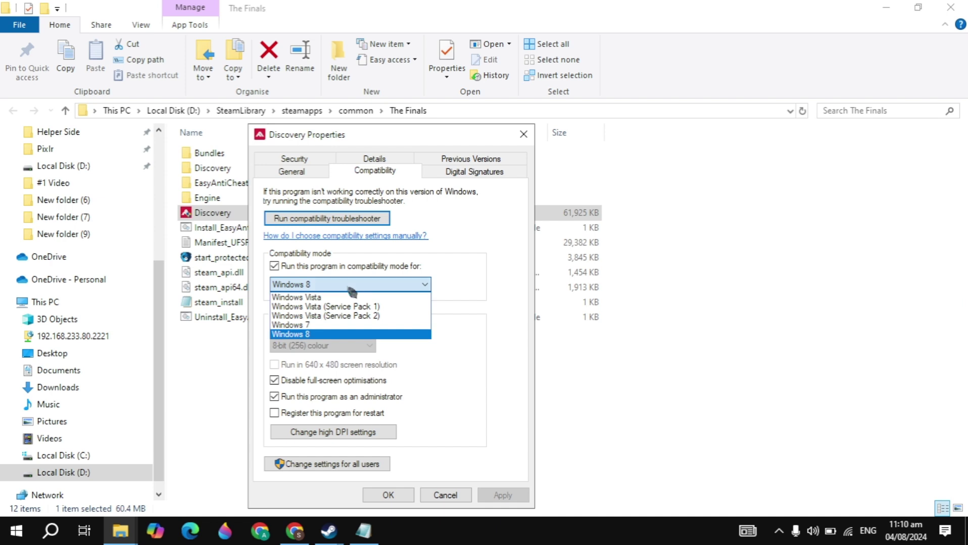
click(333, 334)
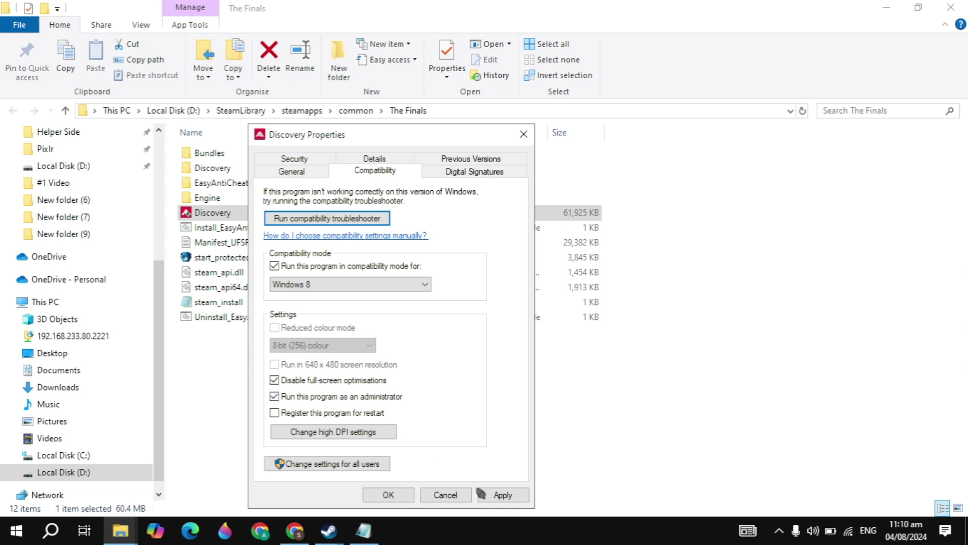
click(500, 496)
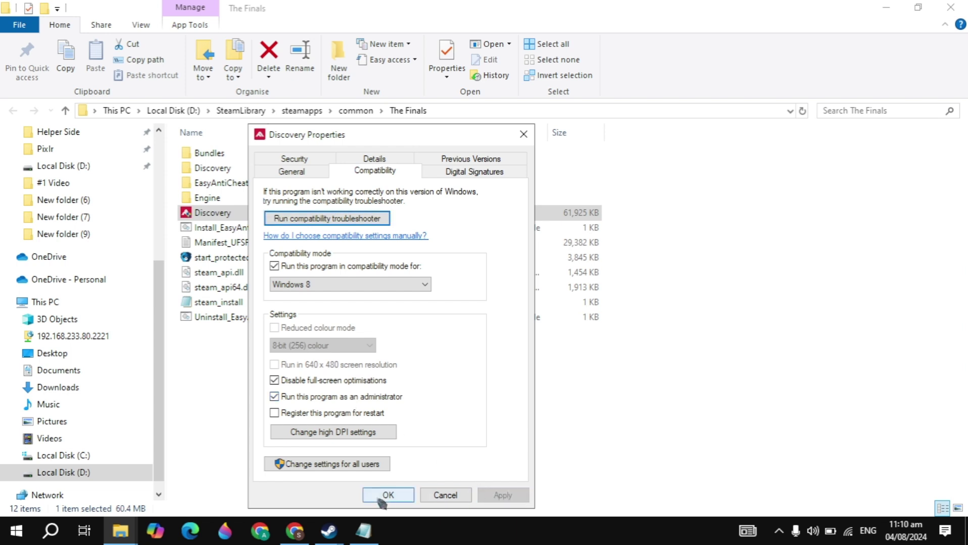
click(386, 497)
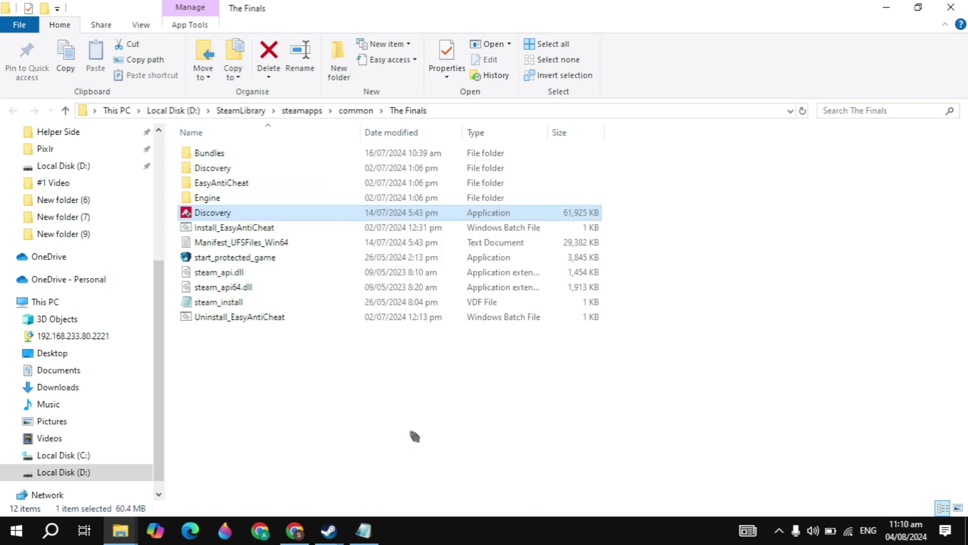
click(950, 7)
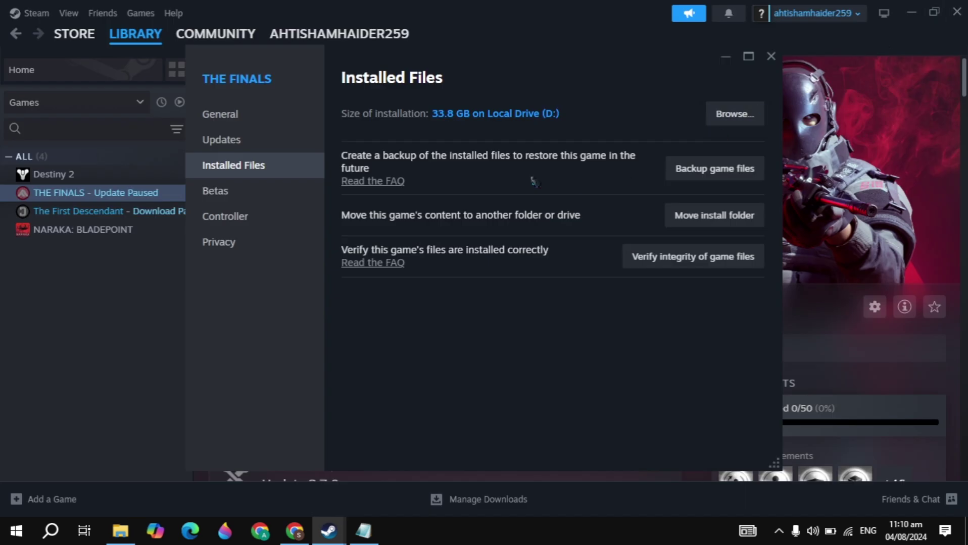
- Close Steam's properties, confirm Windows Update is current via an 'upda' search, then return to Steam
key(Escape)
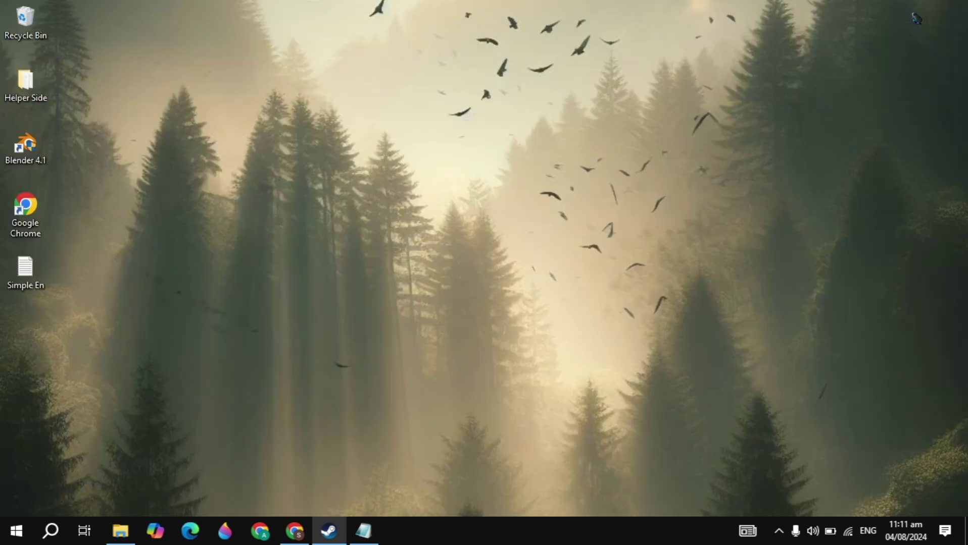
click(912, 12)
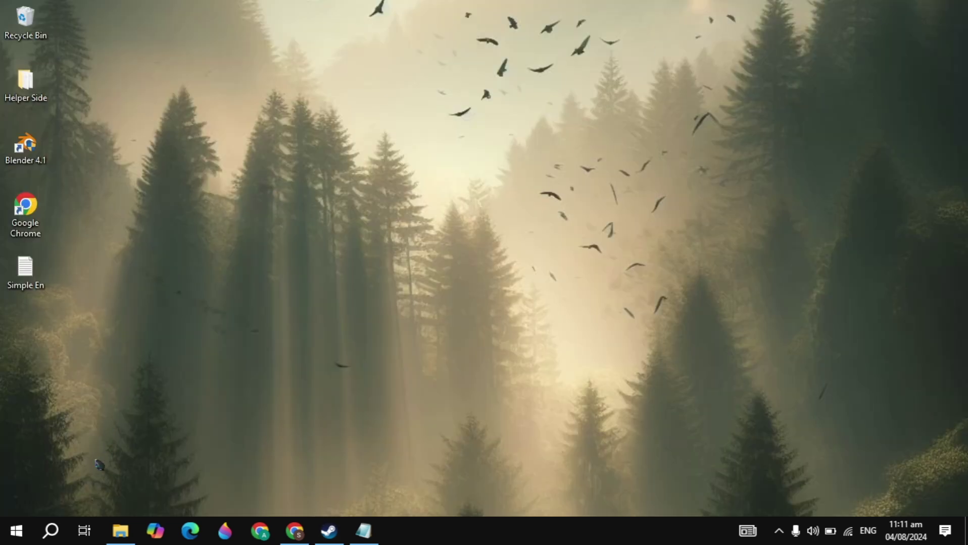
click(51, 530)
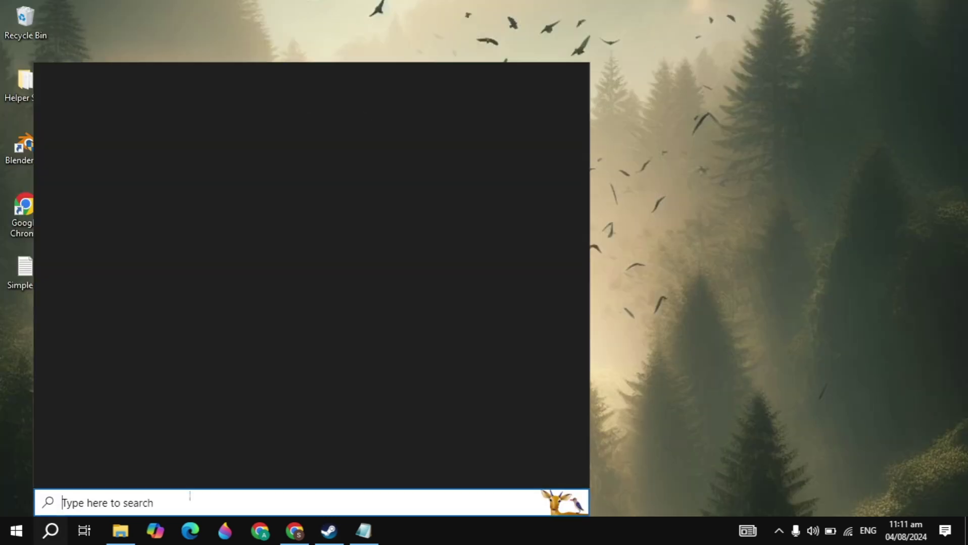
text(upda)
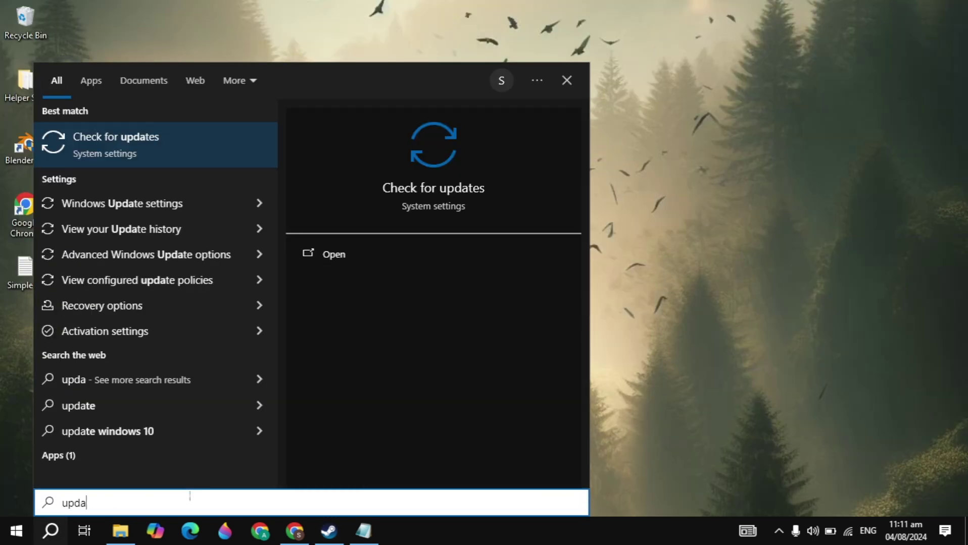
key(Return)
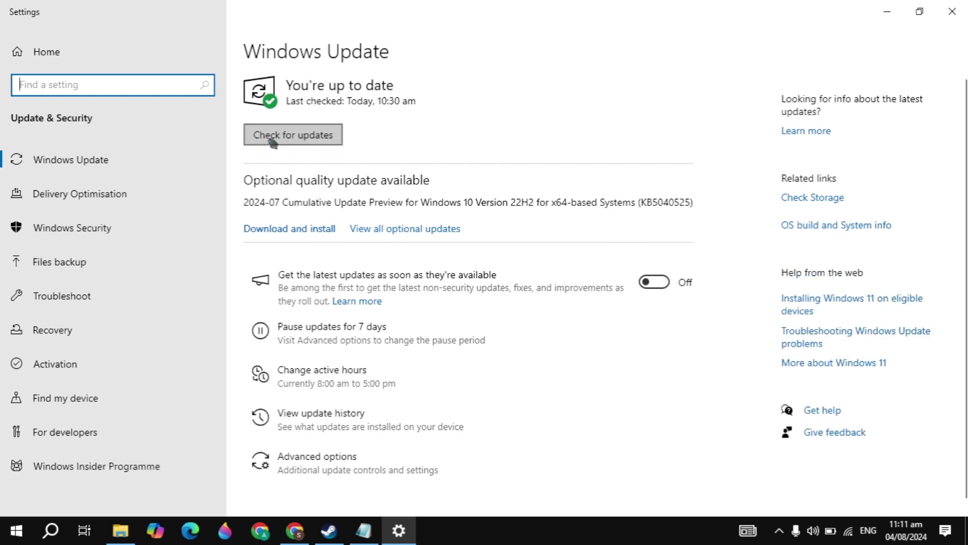
key(alt+F4)
click(333, 536)
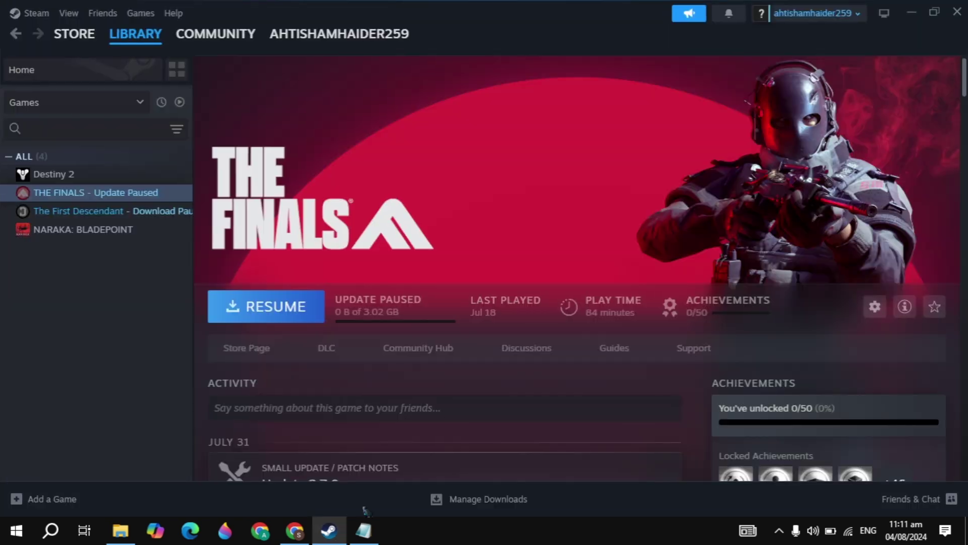
- Open THE FINALS' Properties from the gear menu and select Installed Files
click(877, 312)
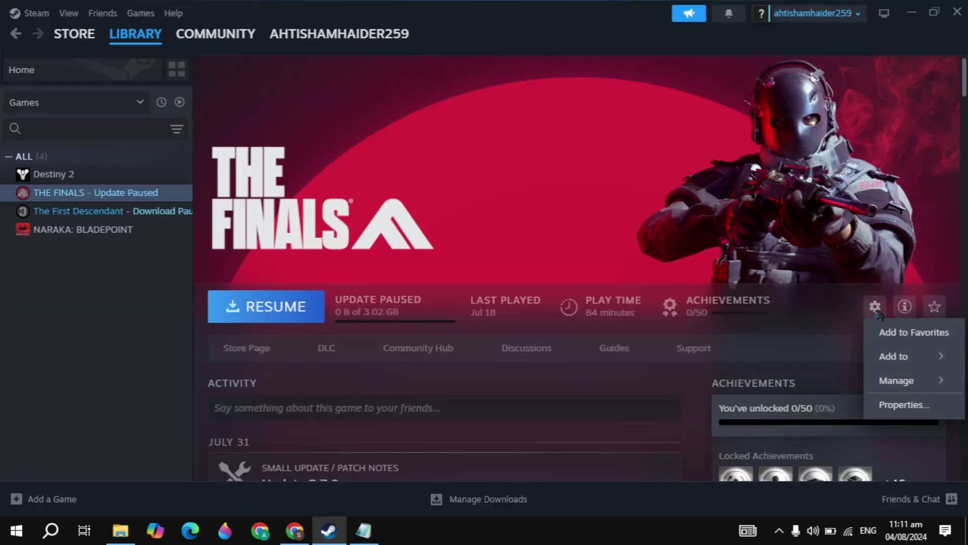
click(897, 407)
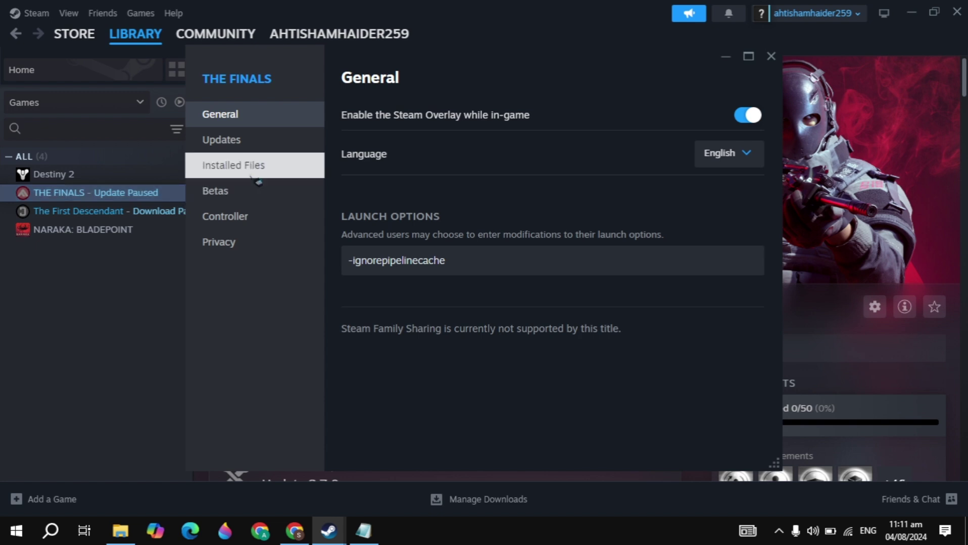
click(252, 169)
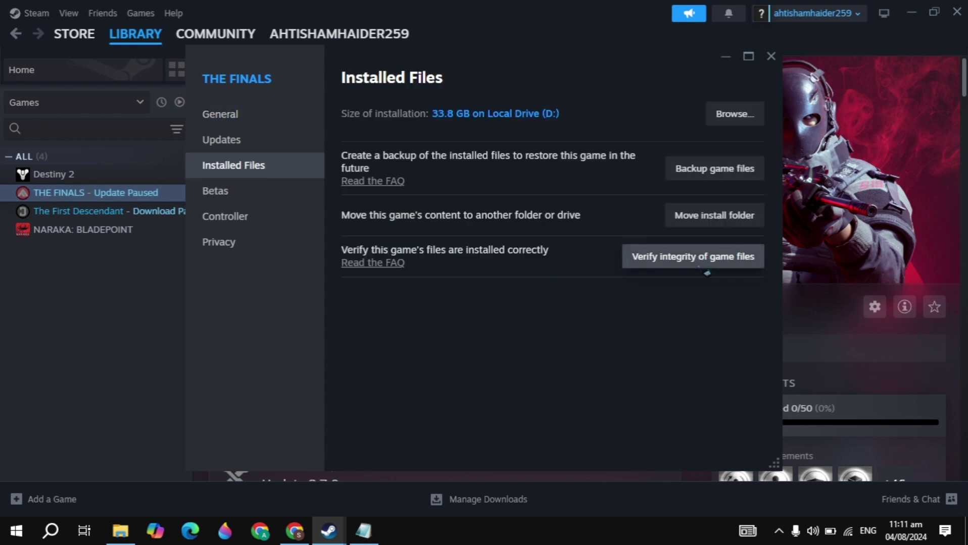